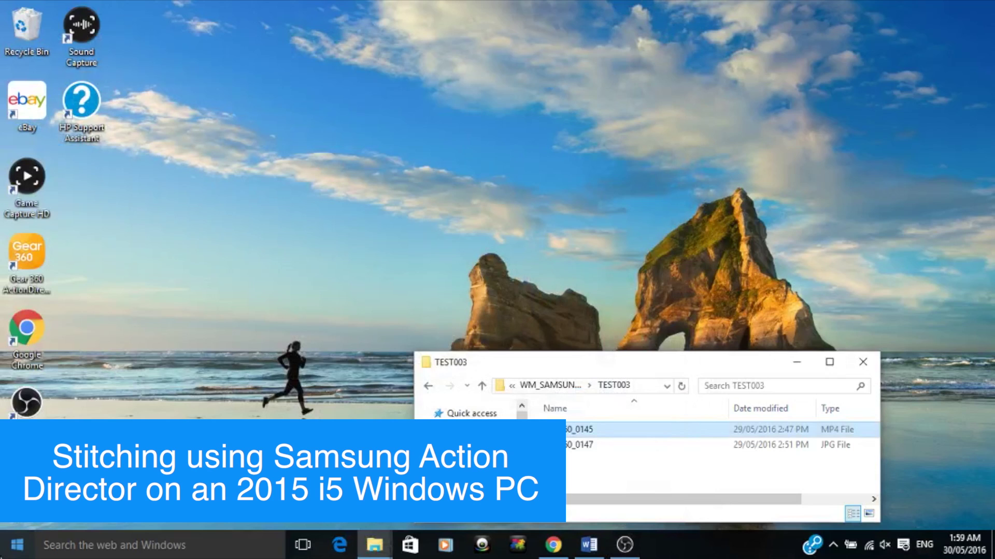
- Start a 360 VR Video project in Gear 360 ActionDirector and import 360_0145 and 360_0147 from the TEST003 folder
{"action": "double_click", "coordinate": [42, 253]}
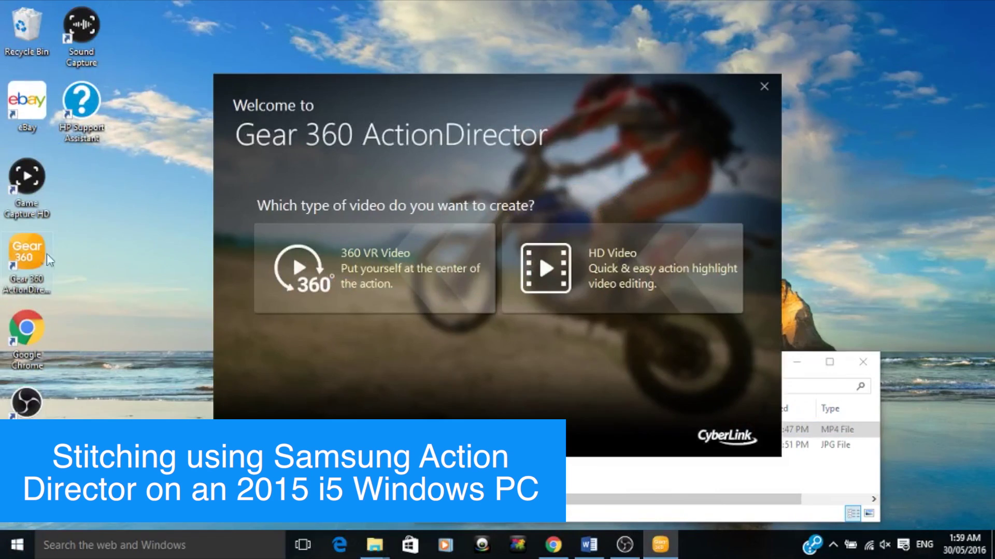
{"action": "left_click", "coordinate": [417, 268]}
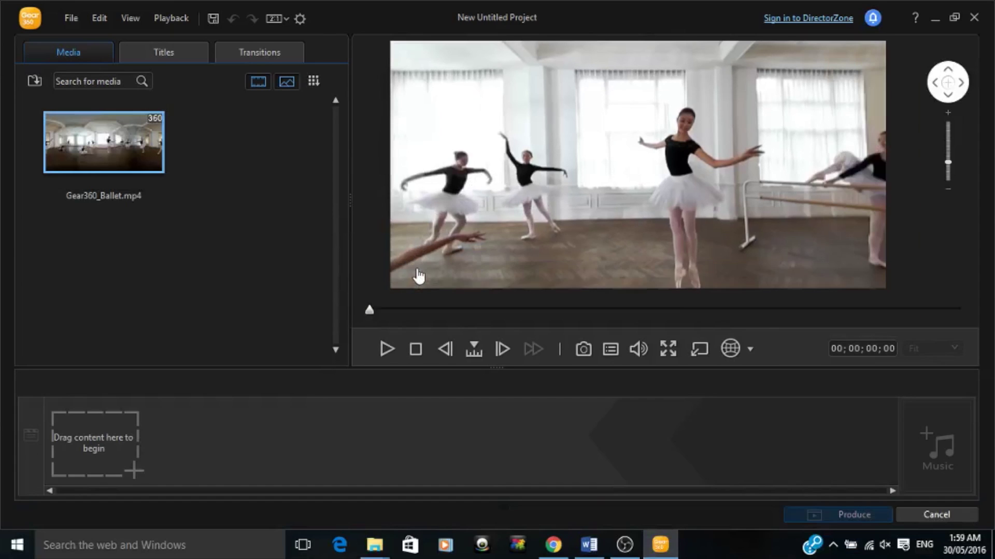
{"action": "key", "text": "alt+Tab"}
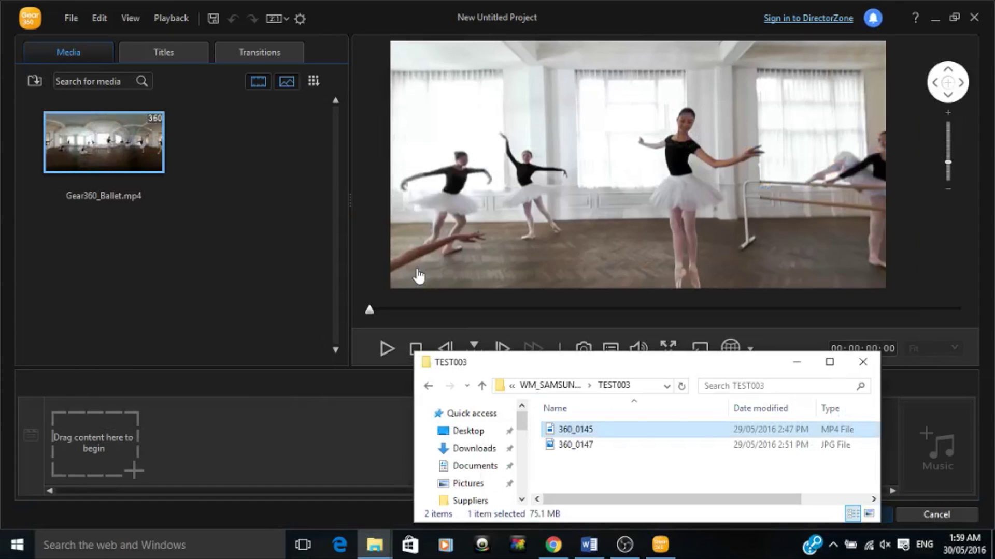
{"action": "left_click", "coordinate": [584, 444], "text": "shift"}
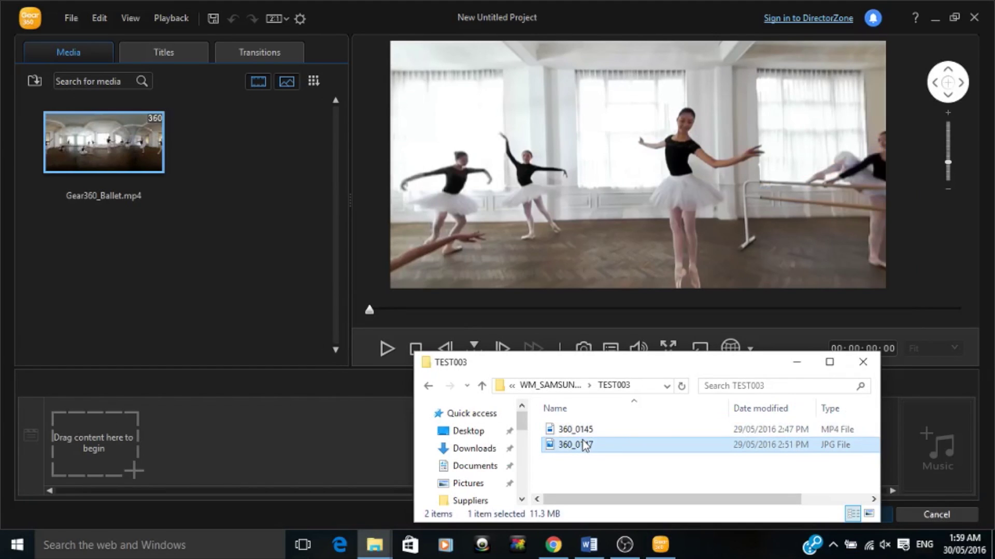
{"action": "left_click_drag", "start_coordinate": [583, 441], "coordinate": [242, 214]}
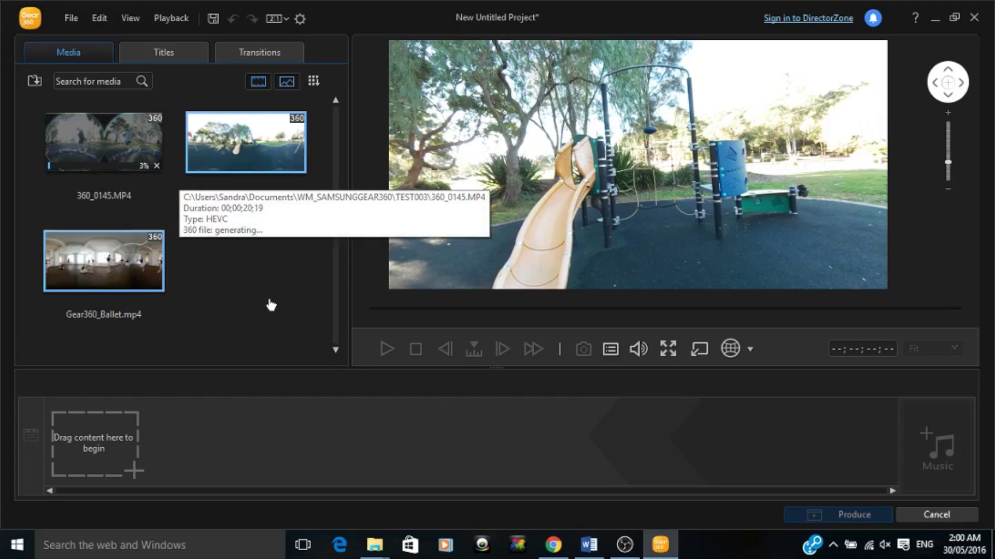
- Preview the imported 360_0145 video and 360_0147 photo in the media library and check the original files in the source folder
{"action": "left_click", "coordinate": [88, 136]}
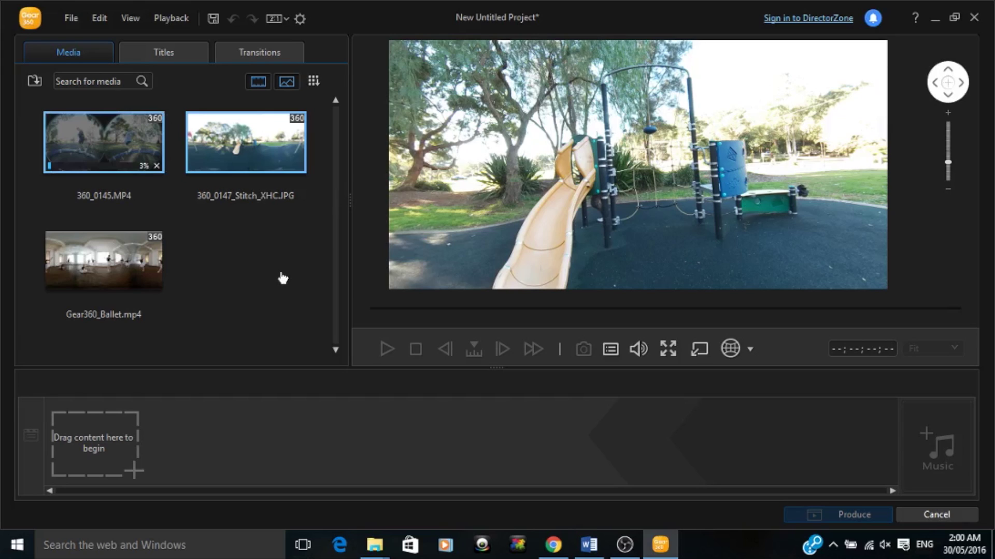
{"action": "left_click", "coordinate": [282, 278]}
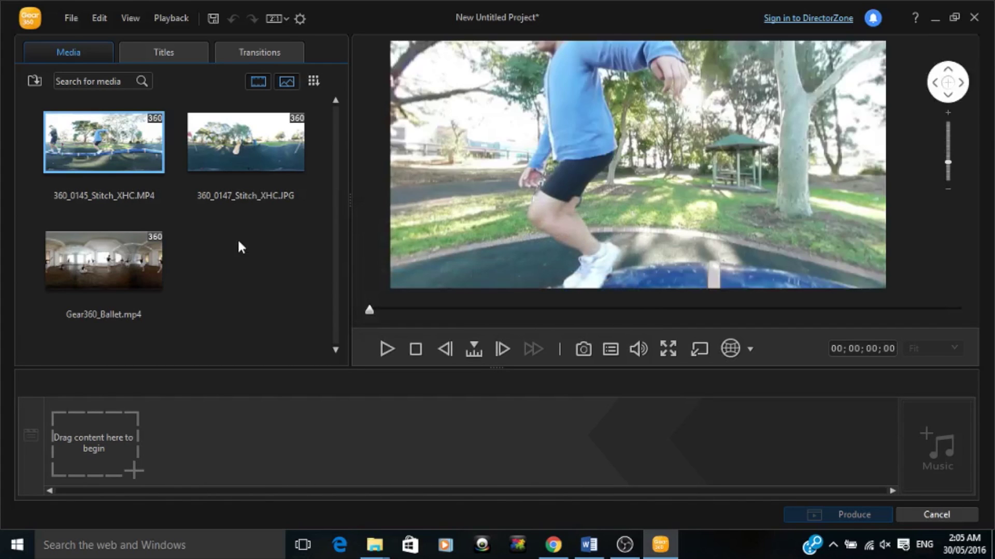
{"action": "left_click", "coordinate": [229, 147]}
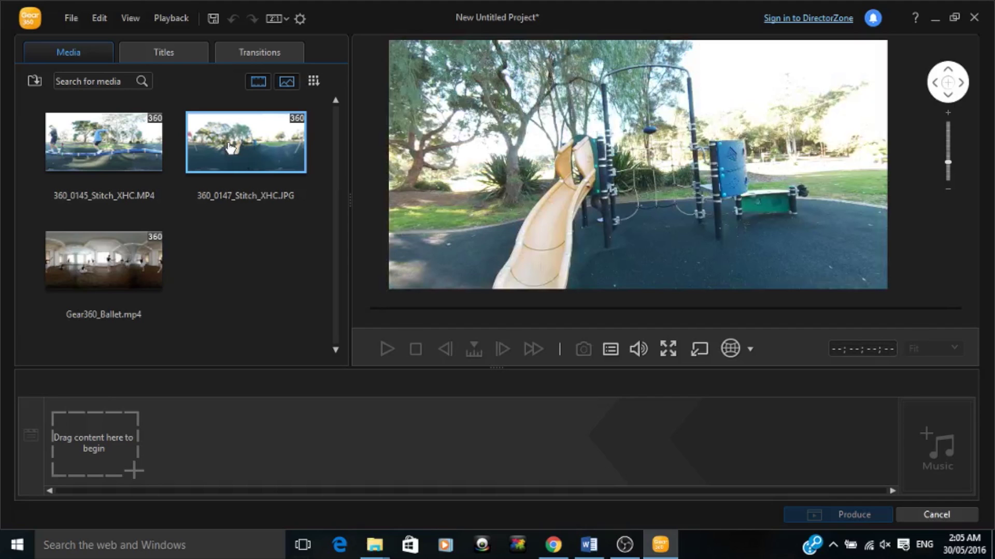
{"action": "key", "text": "alt+Tab"}
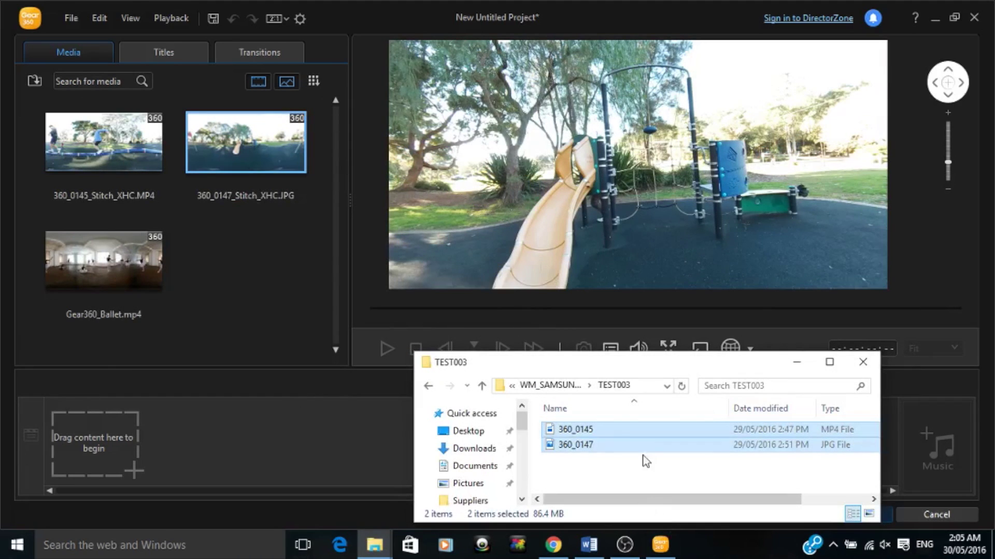
{"action": "left_click", "coordinate": [611, 479]}
{"action": "left_click", "coordinate": [278, 293]}
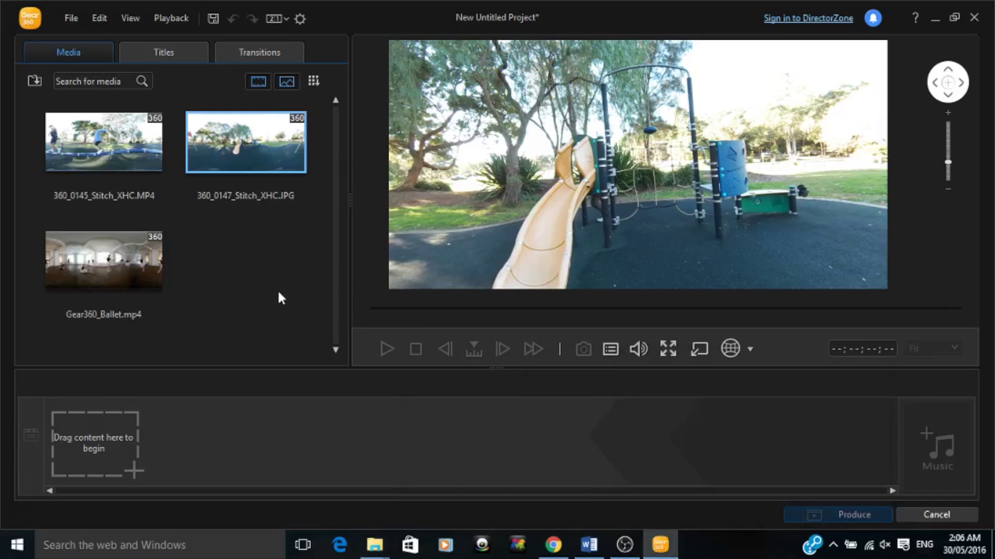
- Open the file location of the stitched video 360_0145_Stitch_XHC.MP4 from the media library
{"action": "left_click", "coordinate": [105, 147]}
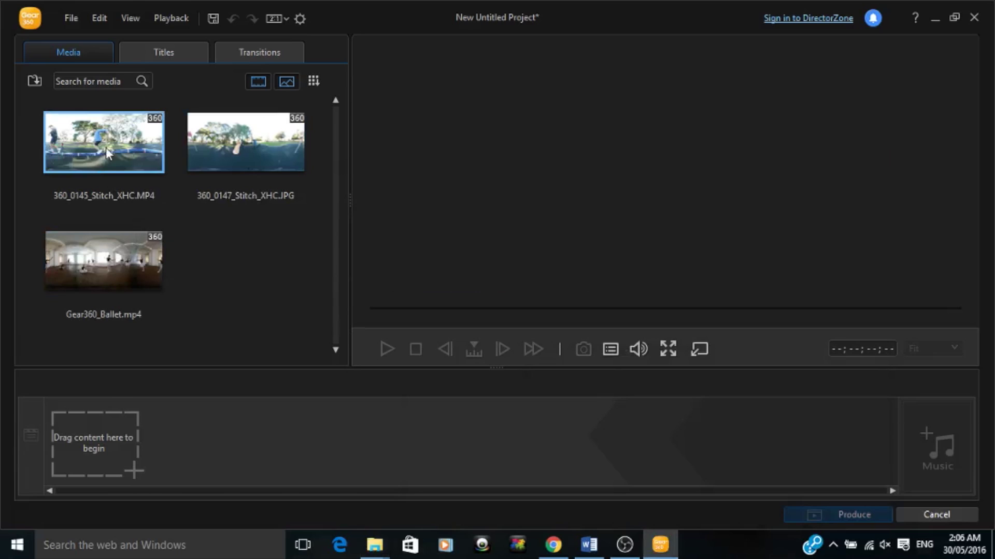
{"action": "right_click", "coordinate": [105, 147]}
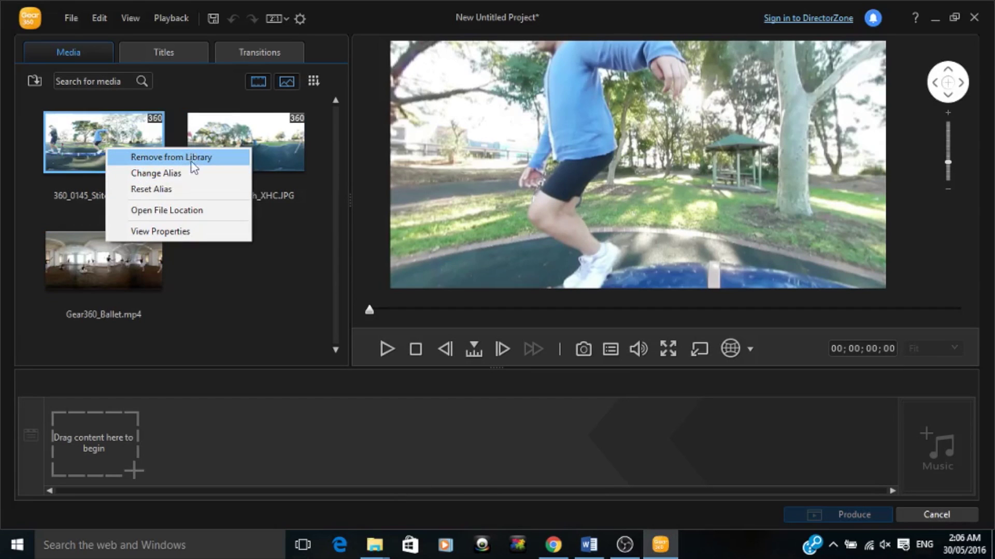
{"action": "left_click", "coordinate": [196, 212]}
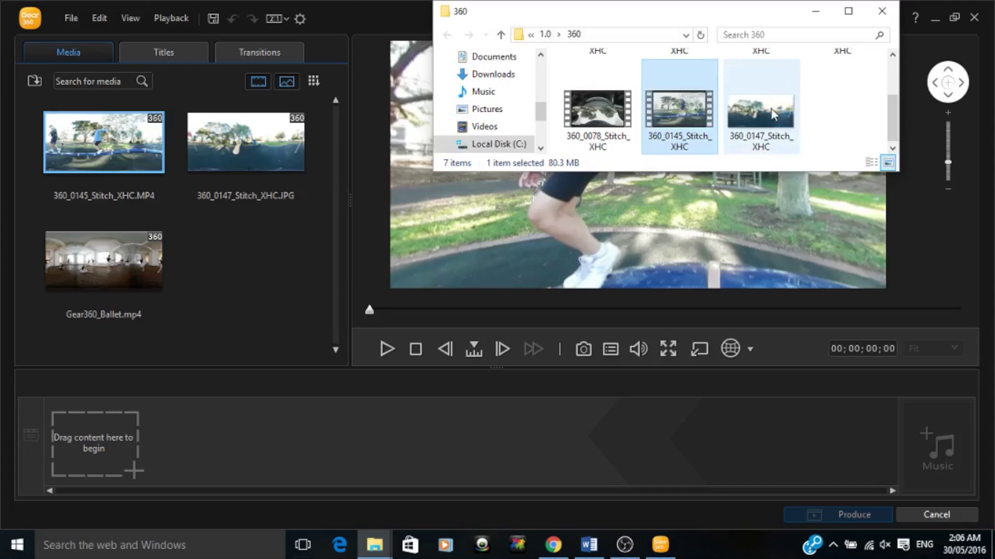
- Copy 360_0145_Stitch_XHC and 360_0147_Stitch_XHC into the TEST003 folder and check their file sizes against the originals
{"action": "left_click", "coordinate": [763, 109], "text": "ctrl"}
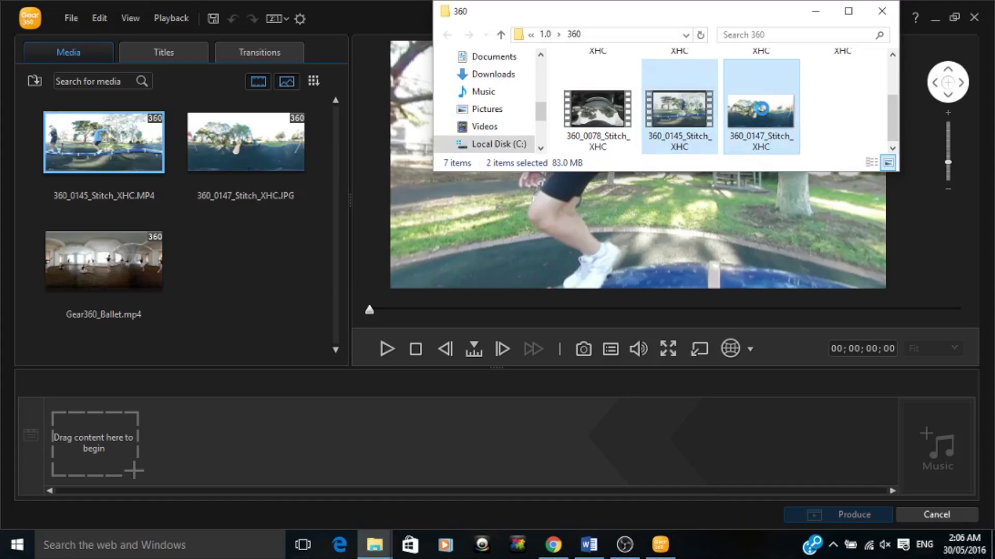
{"action": "right_click", "coordinate": [760, 108]}
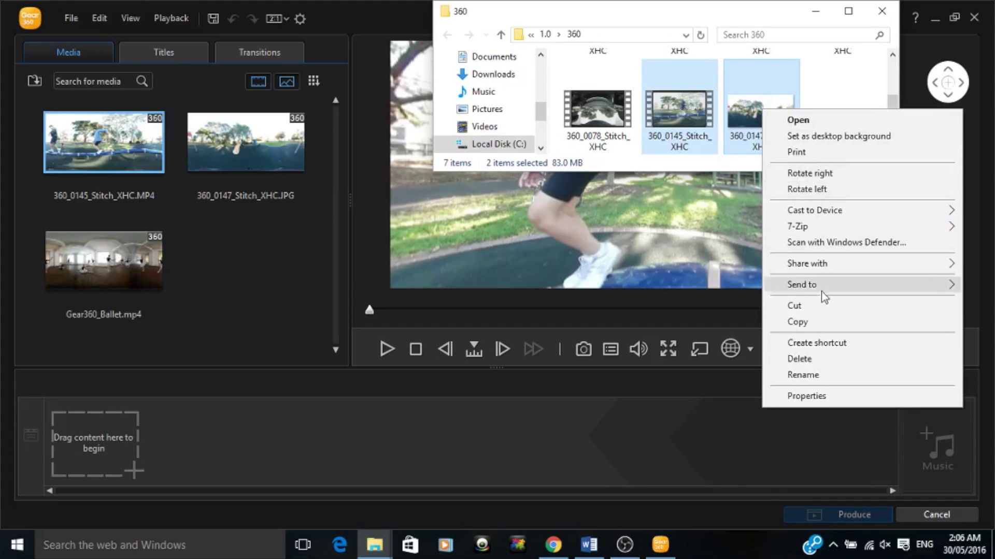
{"action": "left_click", "coordinate": [816, 323]}
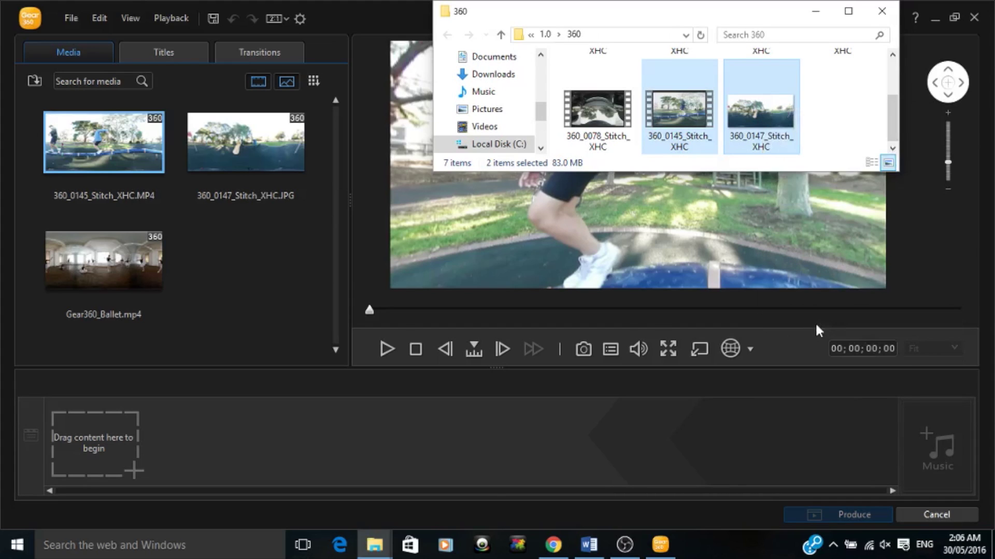
{"action": "key", "text": "alt+Tab"}
{"action": "key", "text": "Tab"}
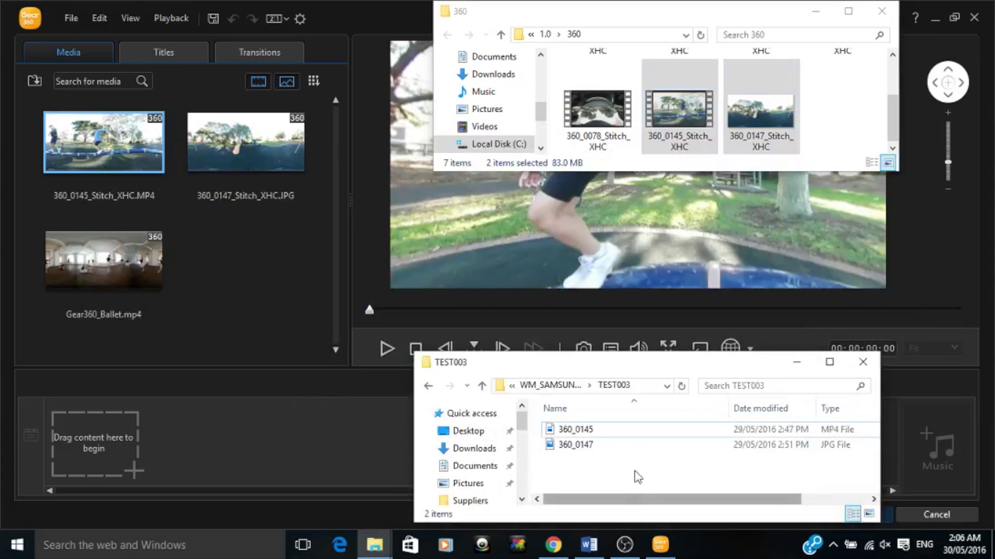
{"action": "key", "text": "ctrl+v"}
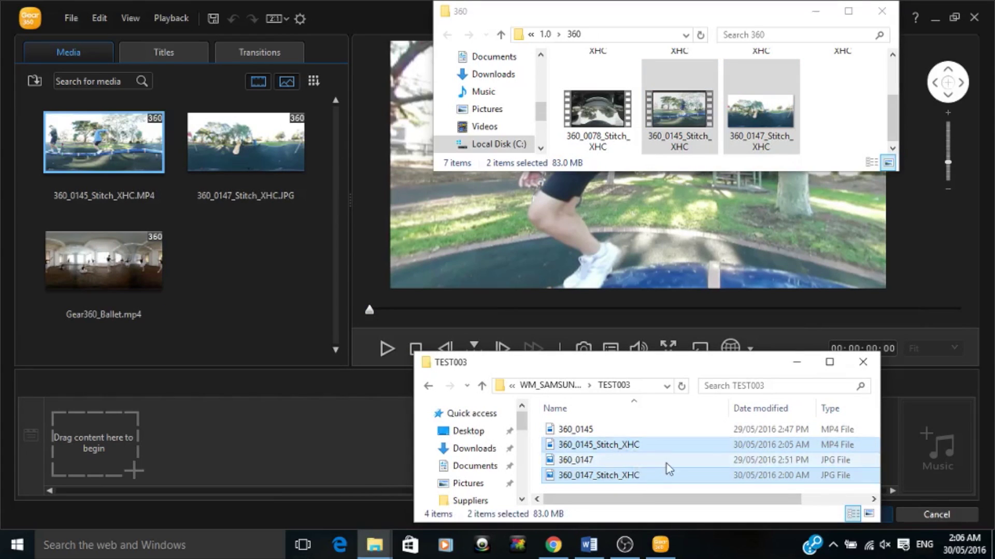
{"action": "left_click_drag", "start_coordinate": [786, 503], "coordinate": [856, 497]}
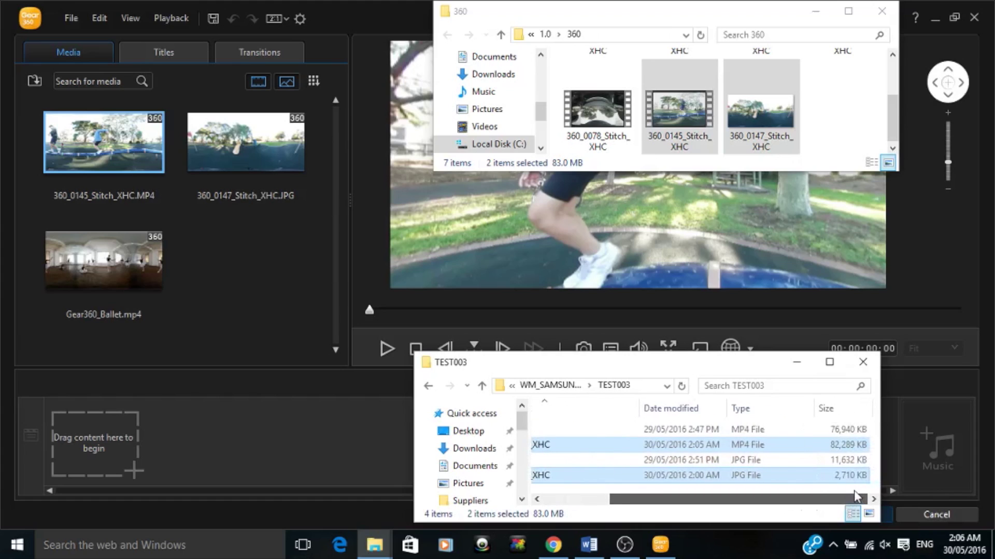
{"action": "left_click_drag", "start_coordinate": [856, 497], "coordinate": [788, 499]}
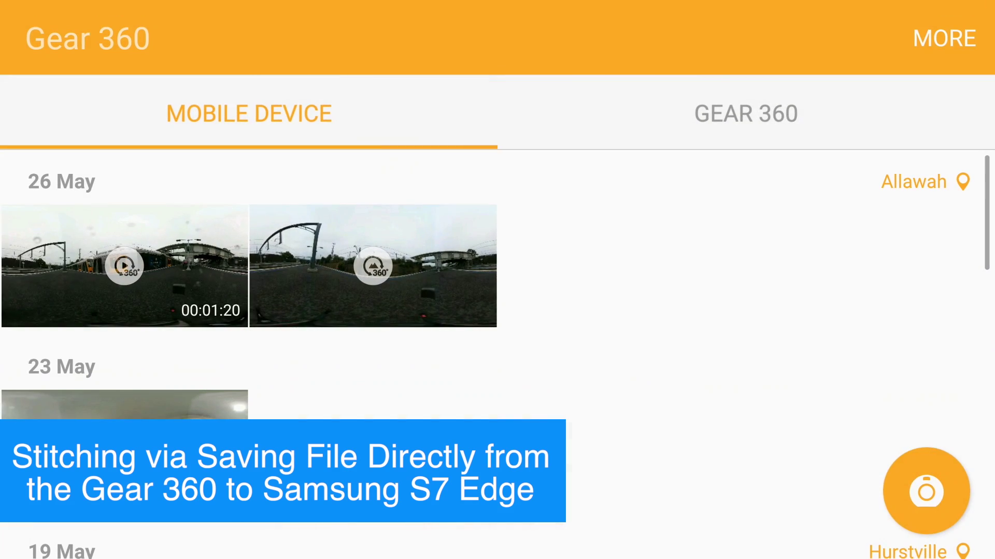
- Save the playground photo with the swing and slide from the Gear 360 camera's 29 May gallery to the phone
{"action": "left_click", "coordinate": [746, 113]}
{"action": "scroll", "coordinate": [498, 354], "scroll_direction": "down", "scroll_amount": 10}
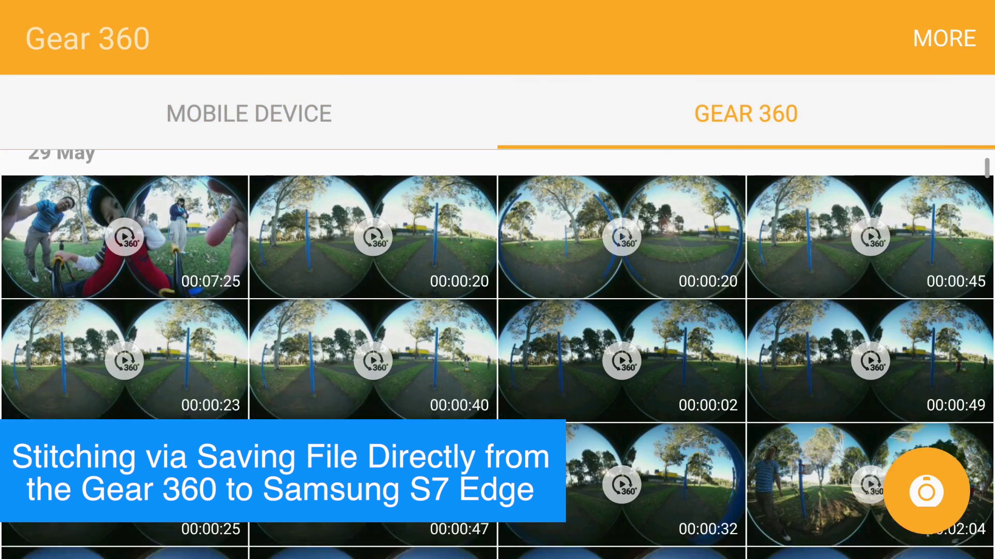
{"action": "scroll", "coordinate": [497, 354], "scroll_direction": "down", "scroll_amount": 5}
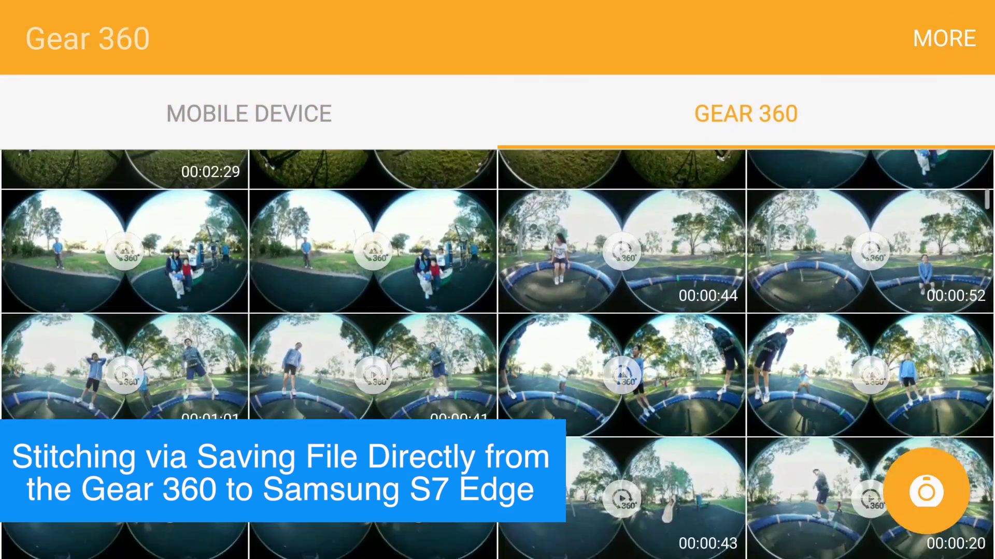
{"action": "scroll", "coordinate": [497, 354], "scroll_direction": "up", "scroll_amount": 1}
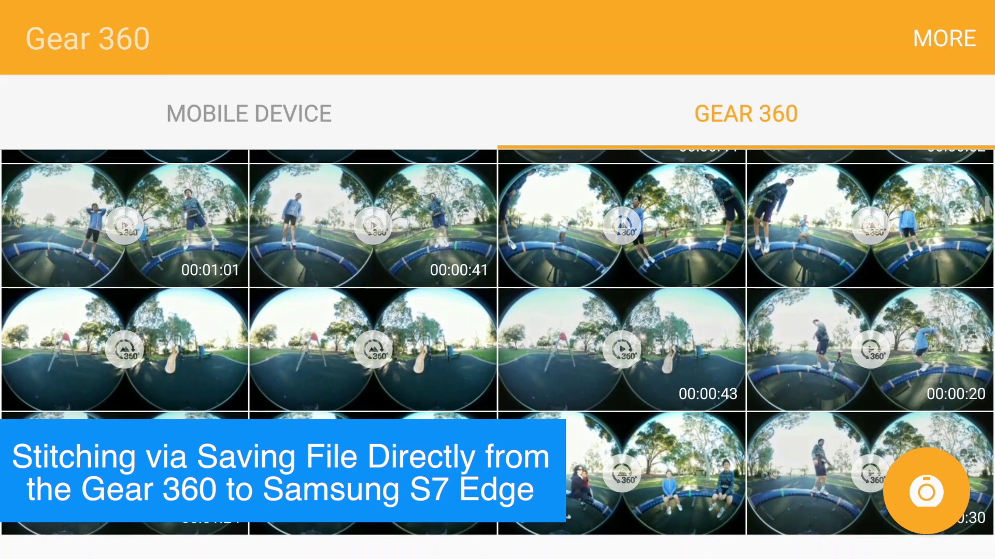
{"action": "left_click", "coordinate": [124, 349]}
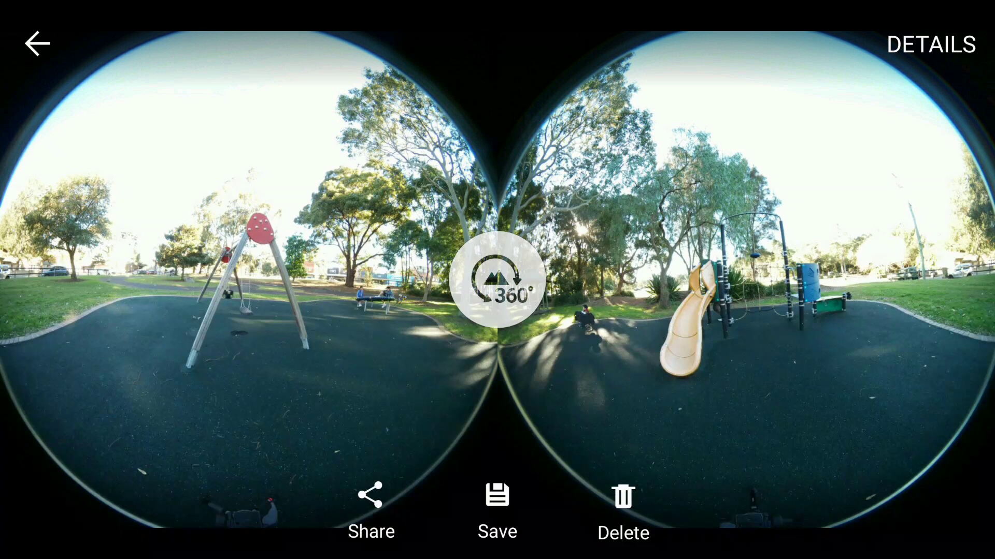
{"action": "left_click", "coordinate": [497, 496]}
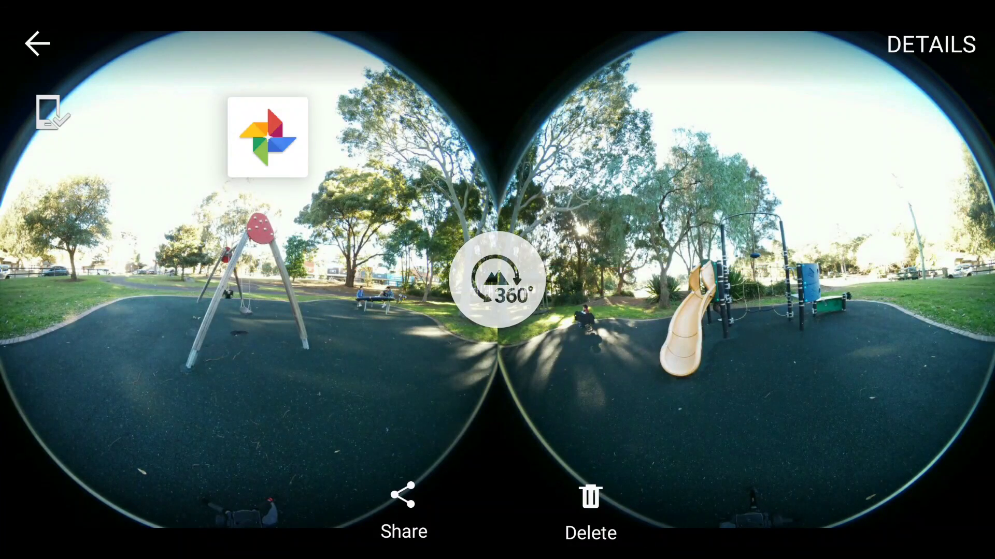
- View the playground photo in 360 mode and check its saved copy among the mobile device's files
{"action": "left_click", "coordinate": [498, 280]}
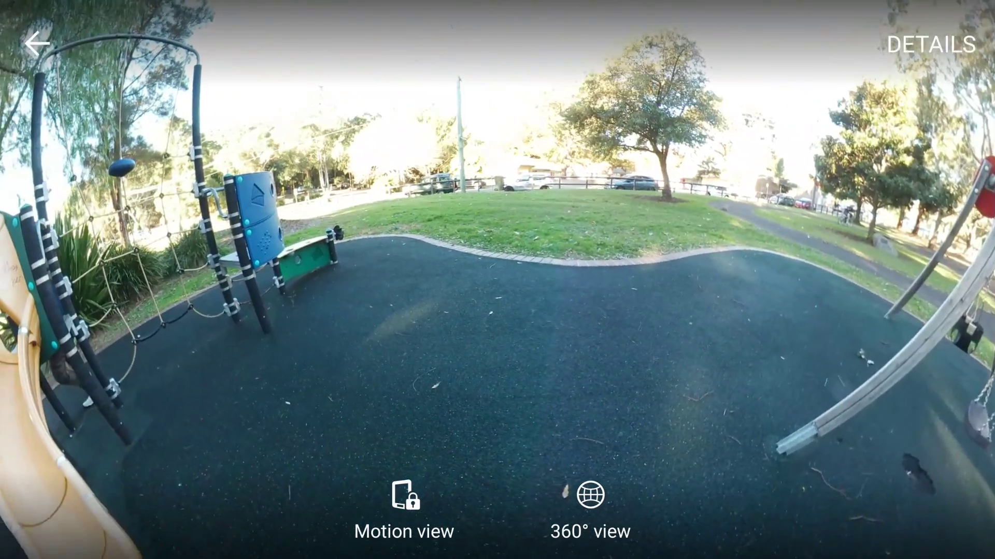
{"action": "key", "text": "Escape"}
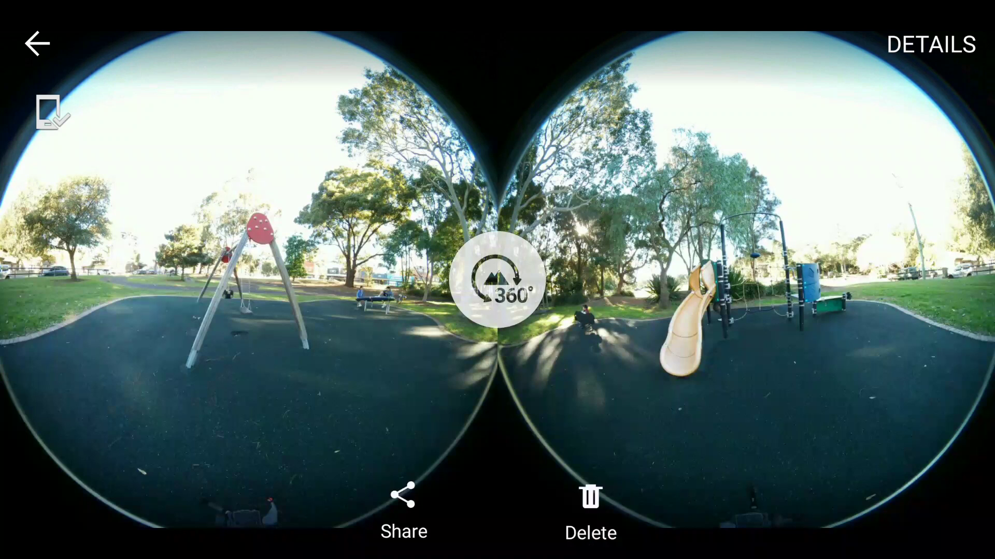
{"action": "key", "text": "Escape"}
{"action": "left_click", "coordinate": [248, 113]}
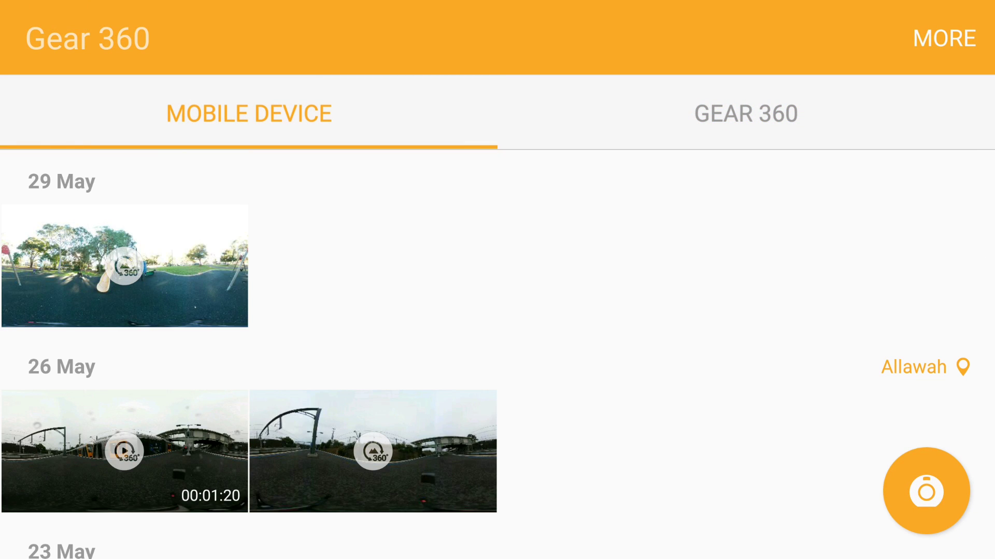
- Reopen the Samsung Gear 360 app and save the camera's 20-second video 360_0145 to the phone
{"action": "key", "text": "Escape"}
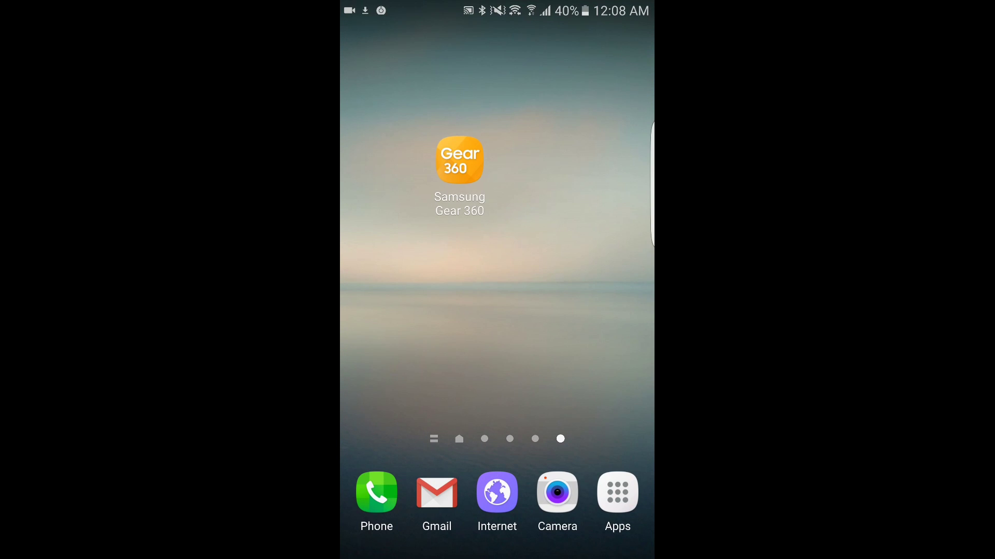
{"action": "left_click", "coordinate": [460, 161]}
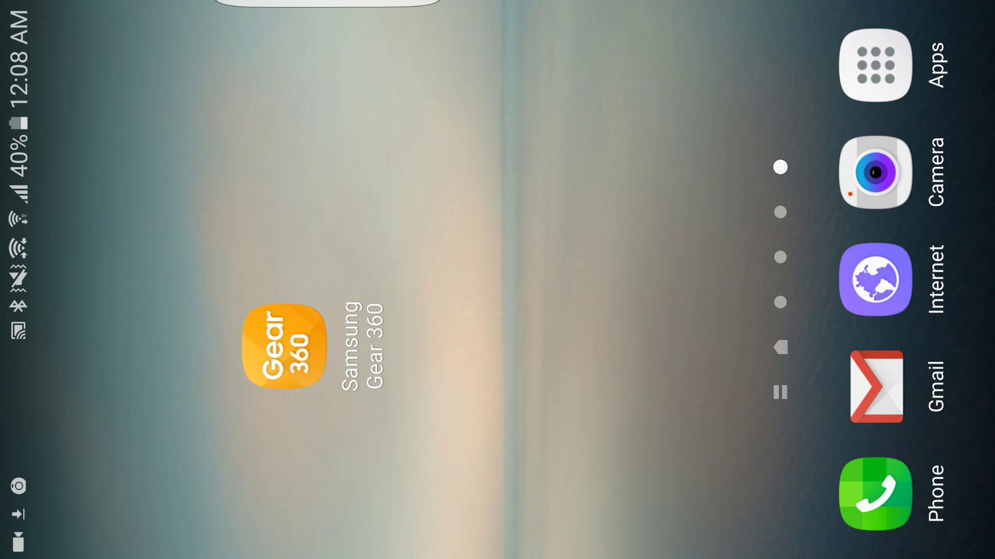
{"action": "left_click", "coordinate": [746, 113]}
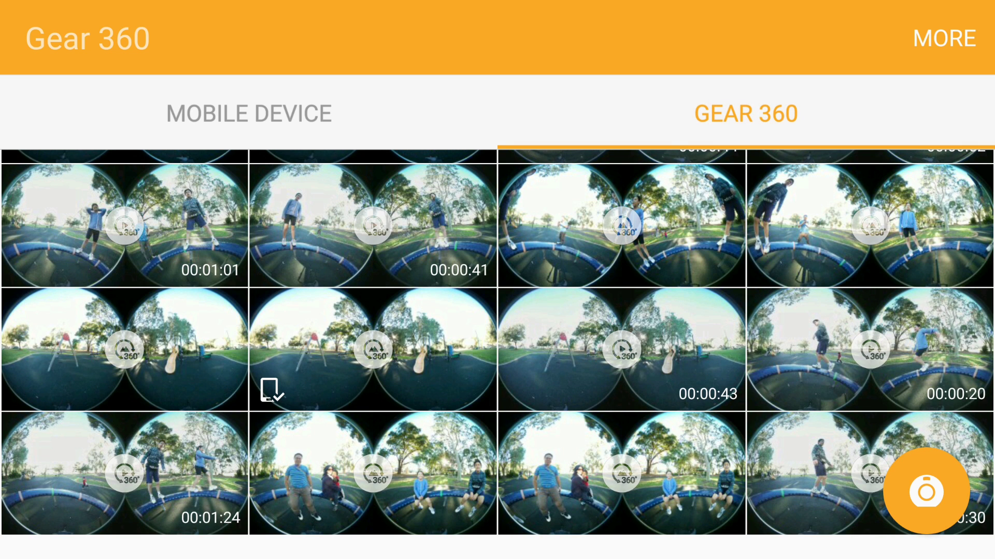
{"action": "left_click", "coordinate": [870, 349]}
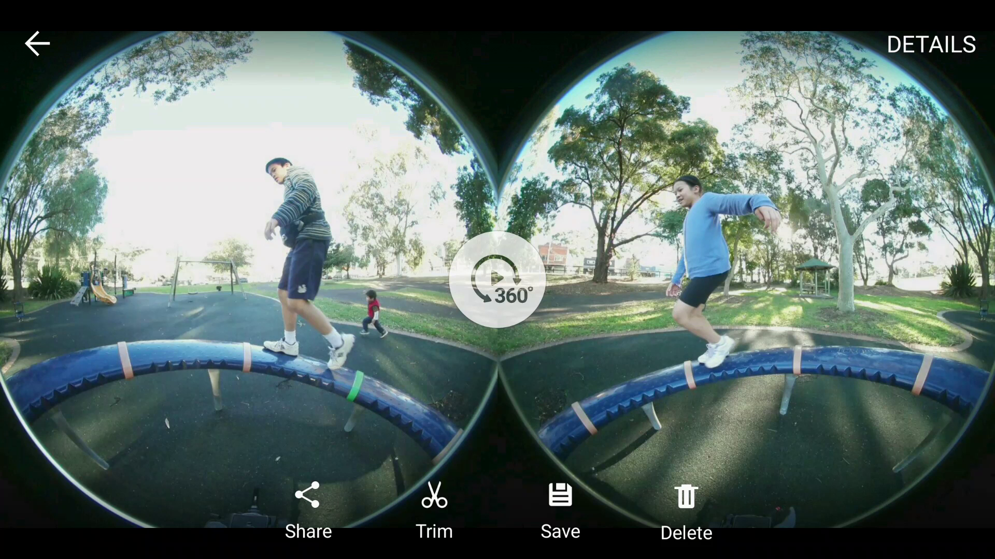
{"action": "left_click", "coordinate": [560, 505]}
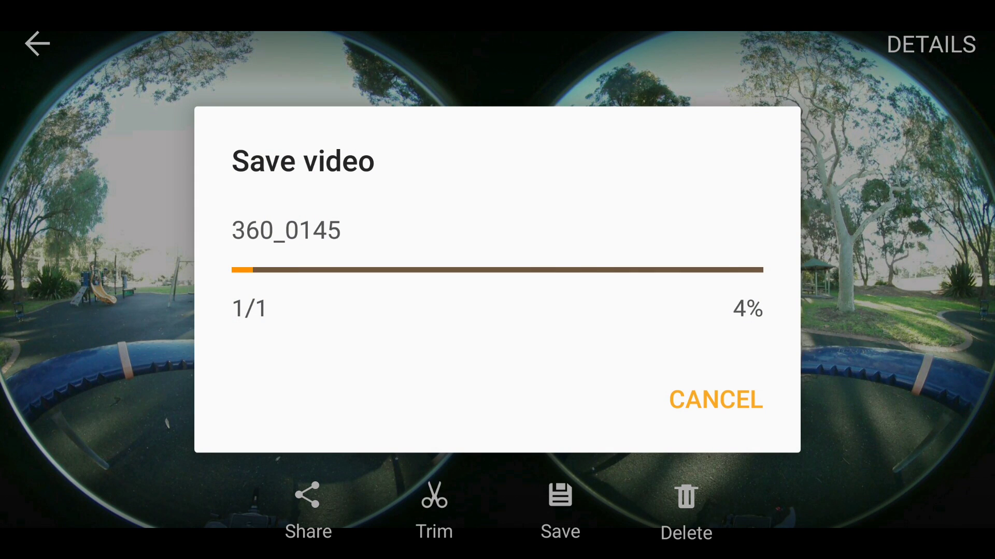